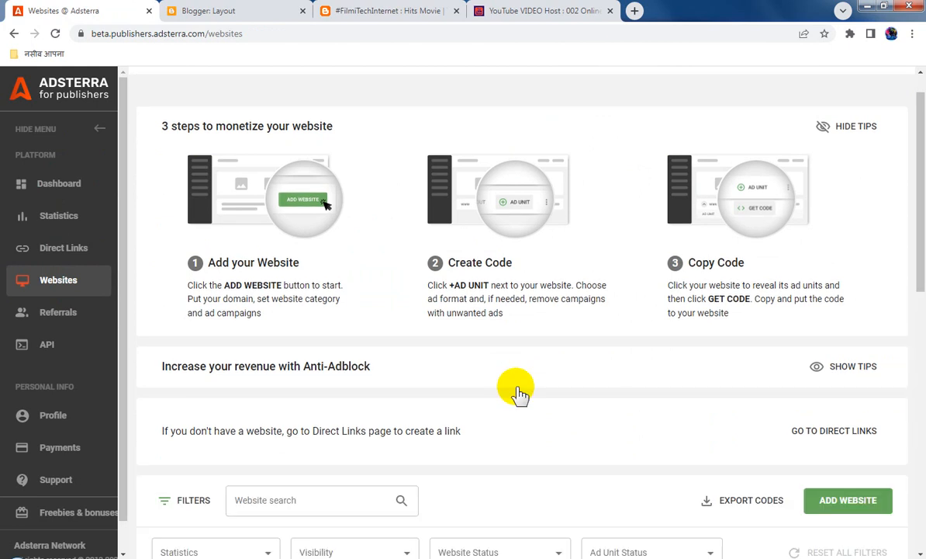
Request a Banner 300x250 ad unit for filmitechinternet.blogspot.com and dismiss the submission notice
scroll(519, 395, "down", 5)
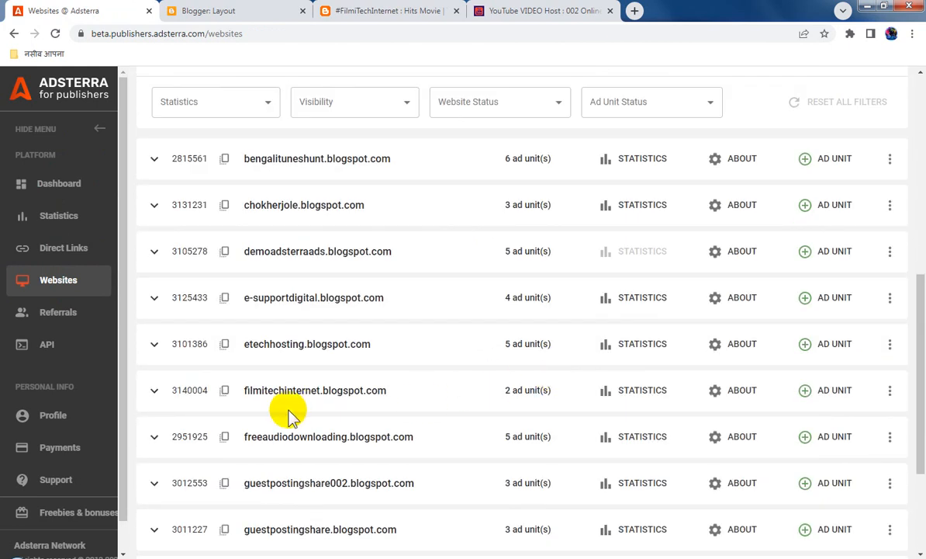
left_click(157, 393)
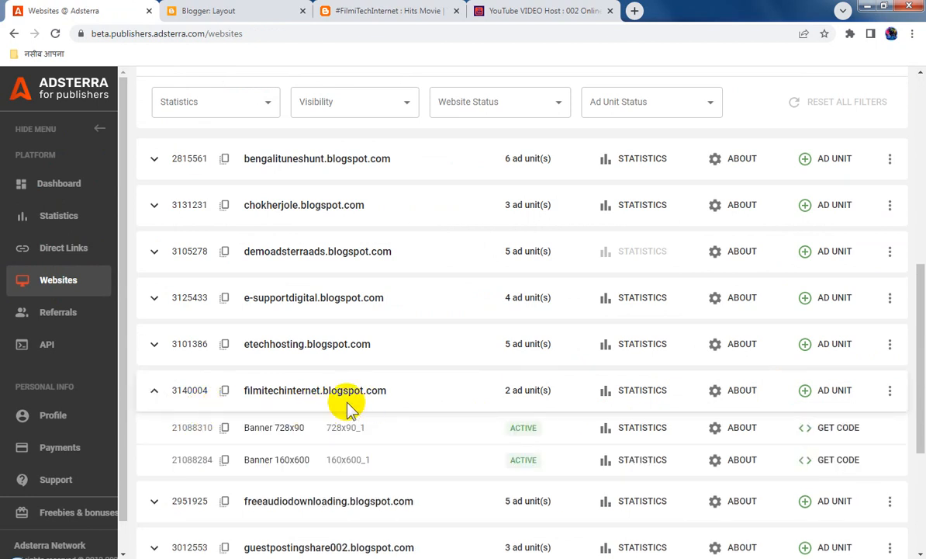
left_click(848, 393)
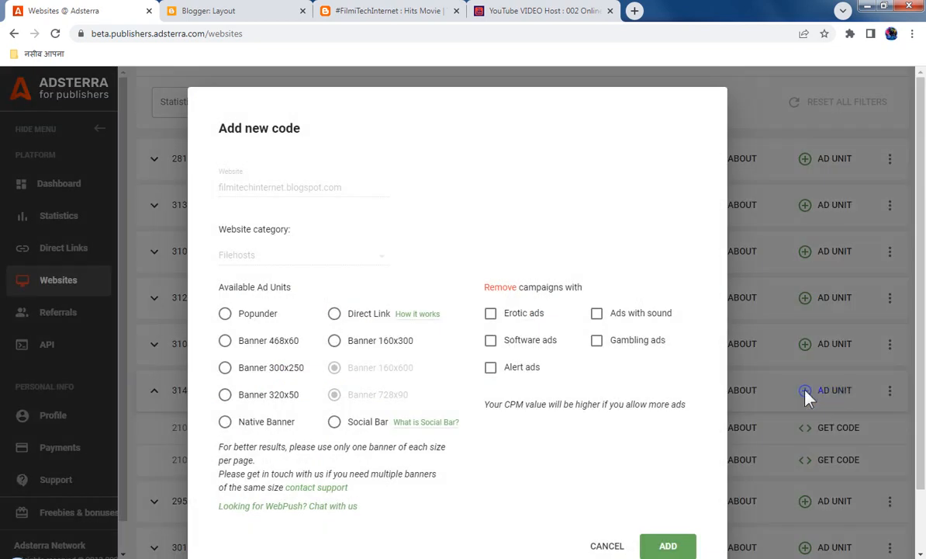
left_click(225, 368)
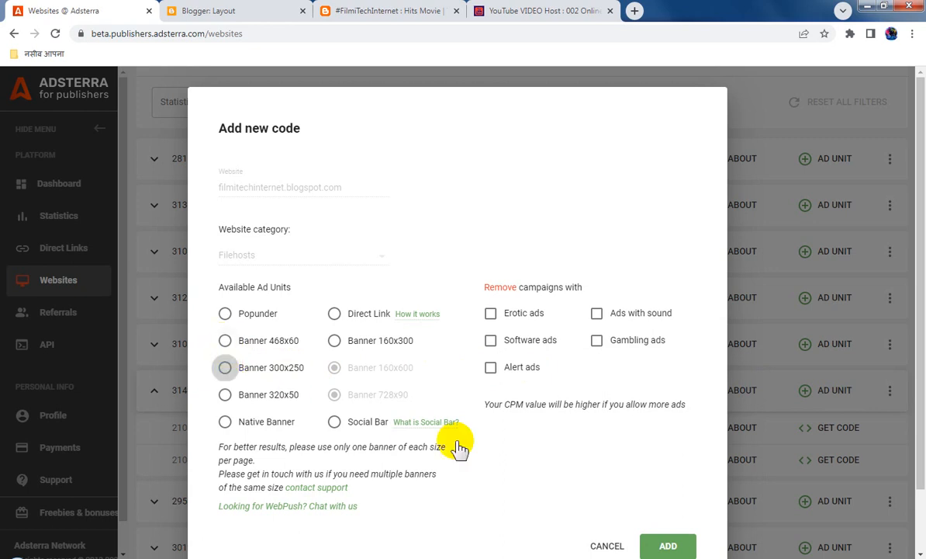
left_click(666, 547)
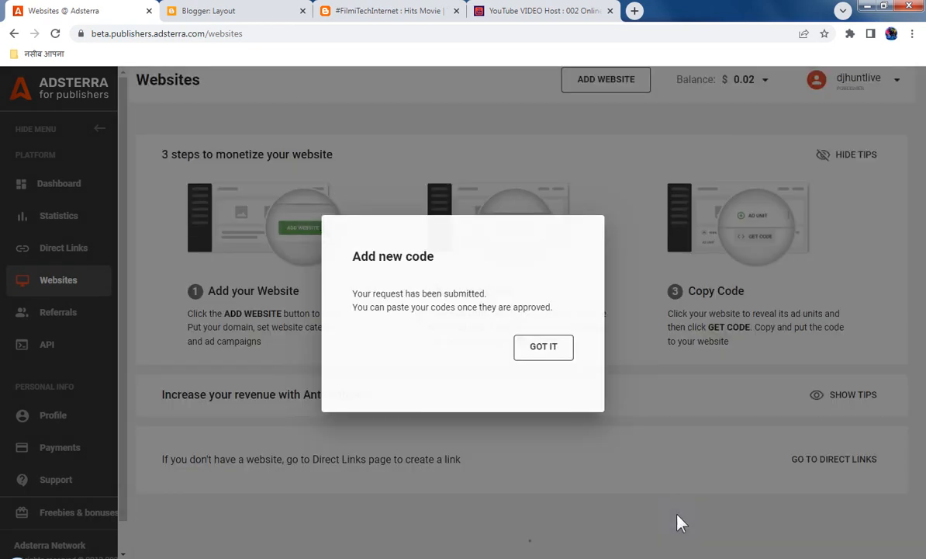
left_click(544, 348)
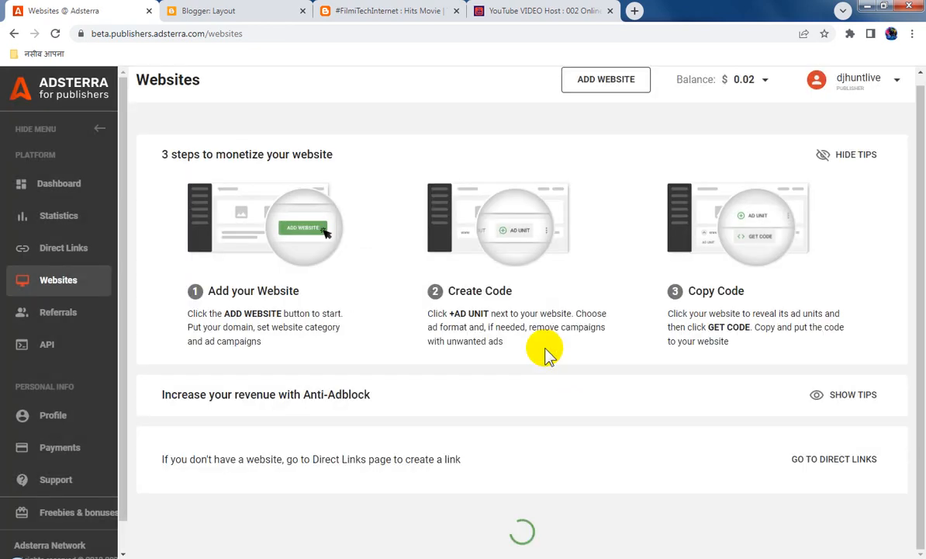
Switch to the filmitechinternet.blogspot.com blog, reload it and examine the ad banners around the post from header to footer
left_click(369, 13)
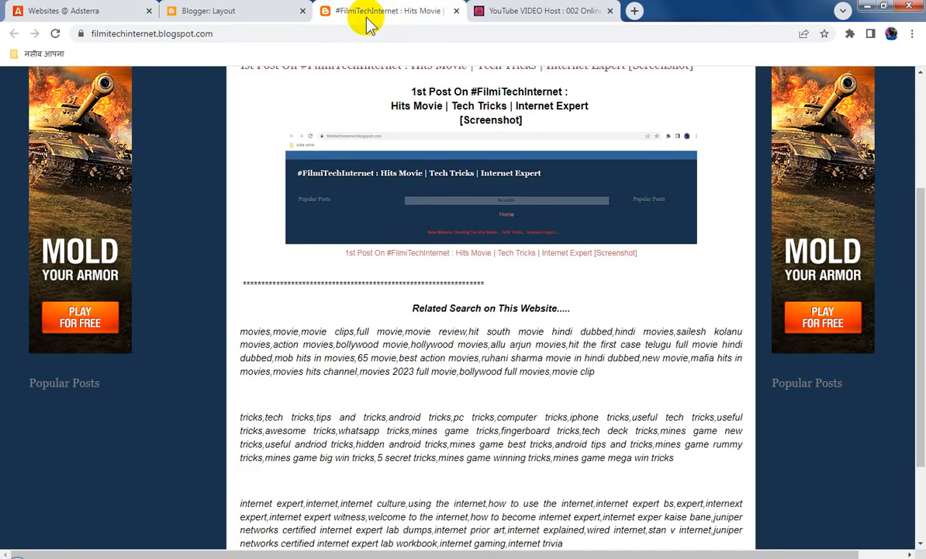
left_click(55, 33)
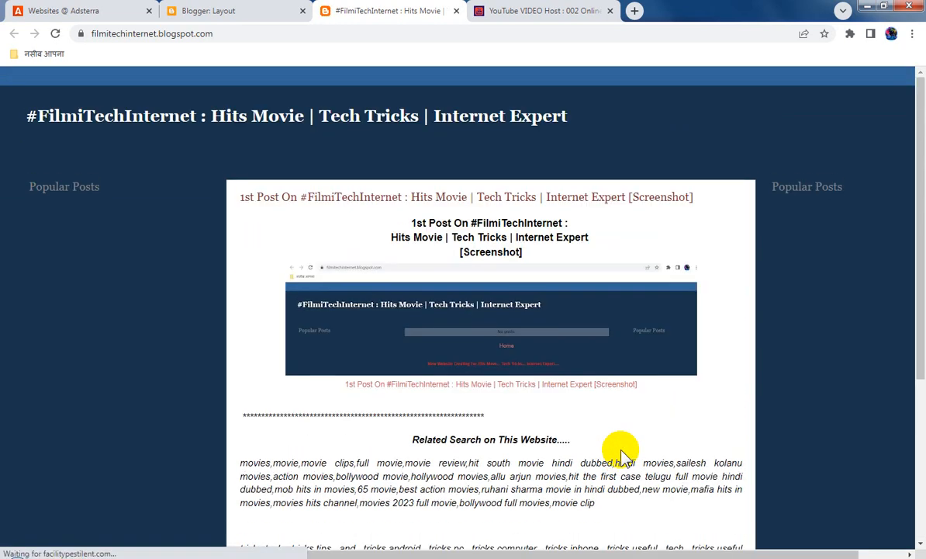
scroll(624, 458, "down", 4)
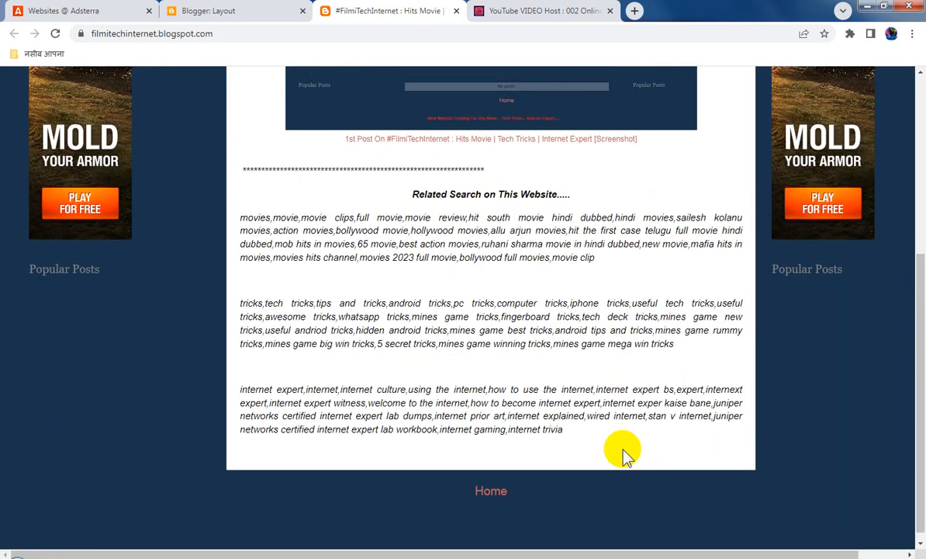
scroll(624, 454, "up", 4)
scroll(627, 454, "down", 5)
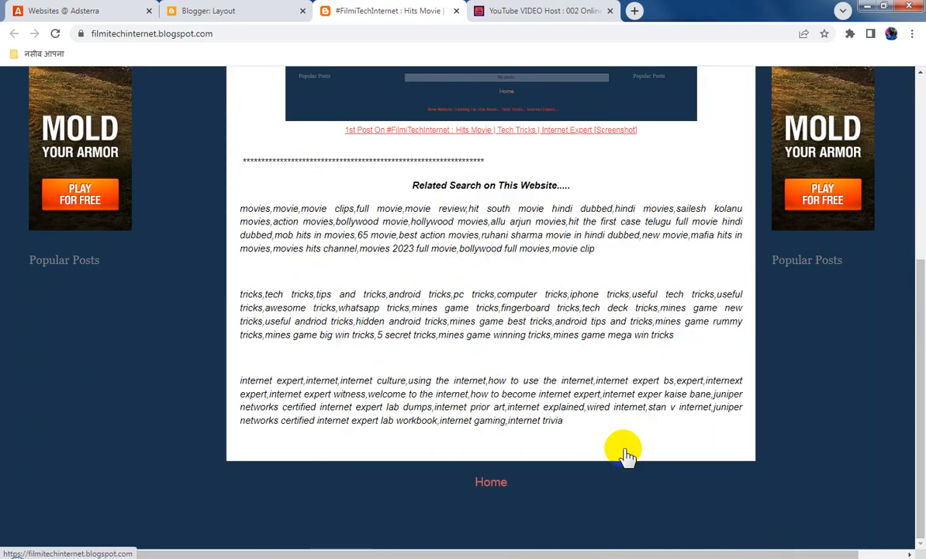
scroll(627, 453, "up", 4)
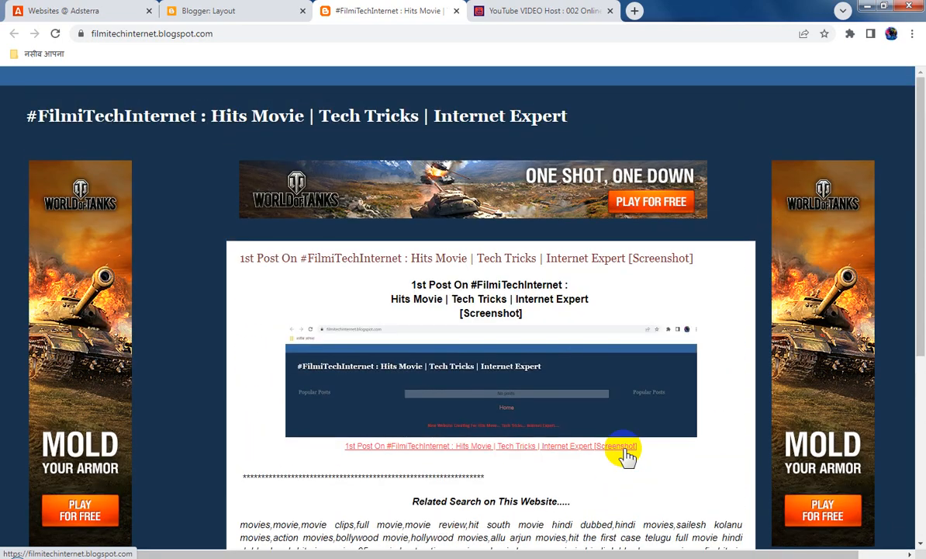
scroll(627, 454, "down", 4)
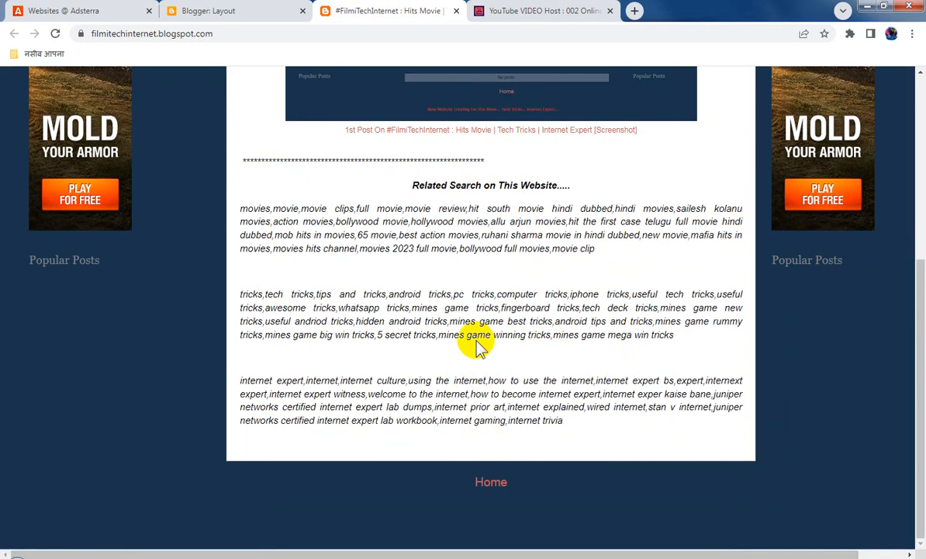
scroll(502, 379, "up", 4)
scroll(503, 378, "down", 4)
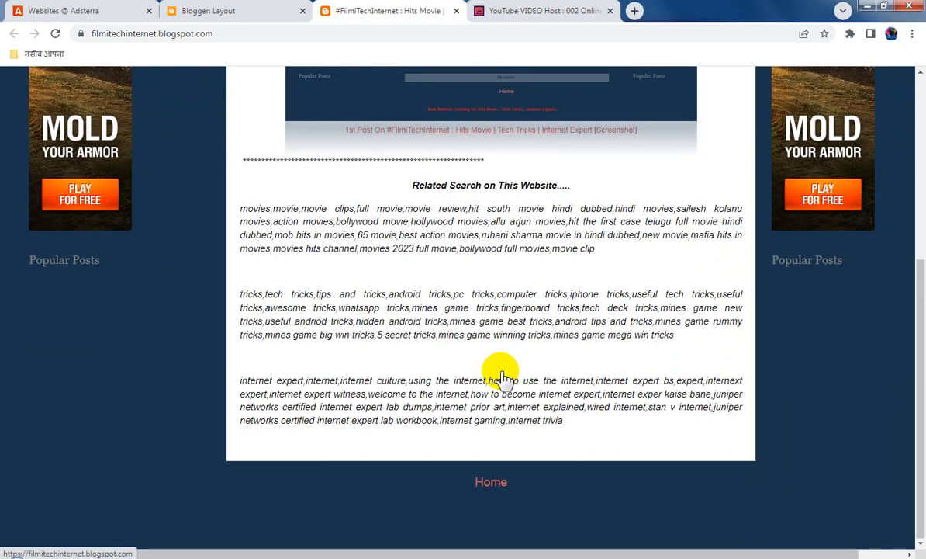
Switch to the Blogger layout, lower the Blog posts gadget's number of posts on the main page and save the gadget
left_click(242, 14)
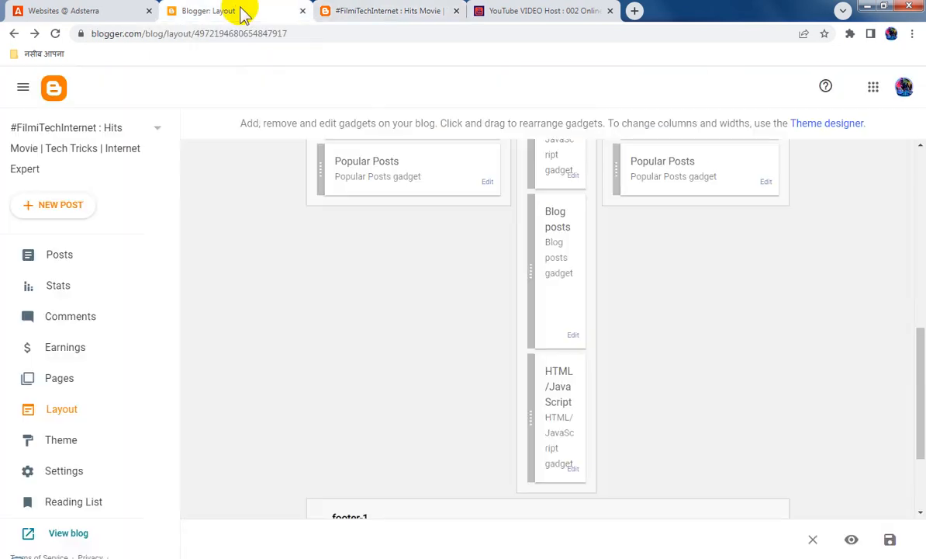
left_click(574, 334)
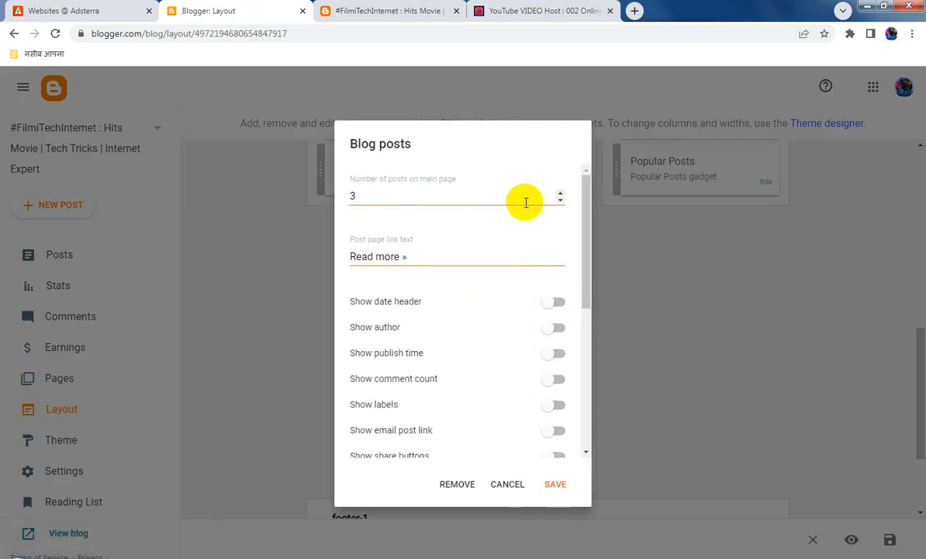
left_click(560, 200)
left_click(555, 485)
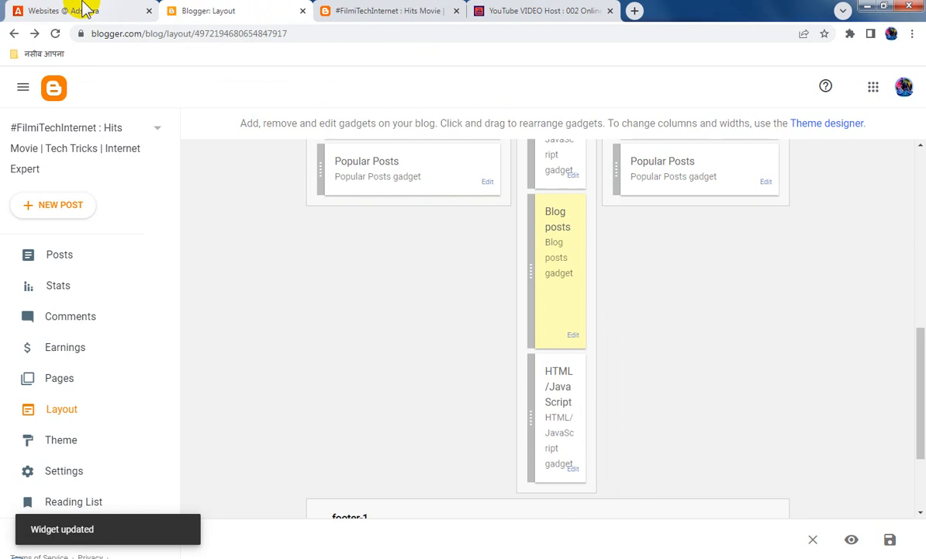
Back in Adsterra, request a Banner 468x60 ad unit for filmitechinternet.blogspot.com and dismiss the submission notice
left_click(88, 10)
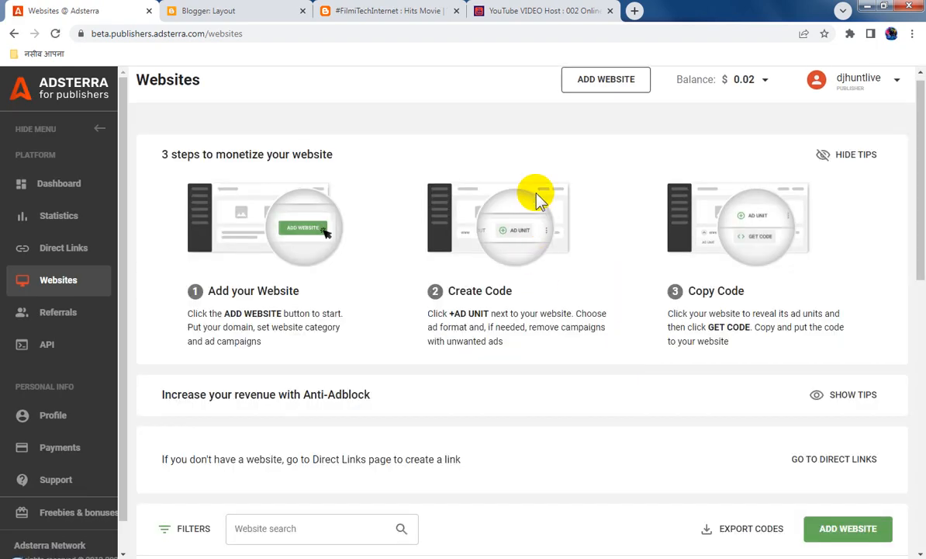
scroll(570, 294, "down", 6)
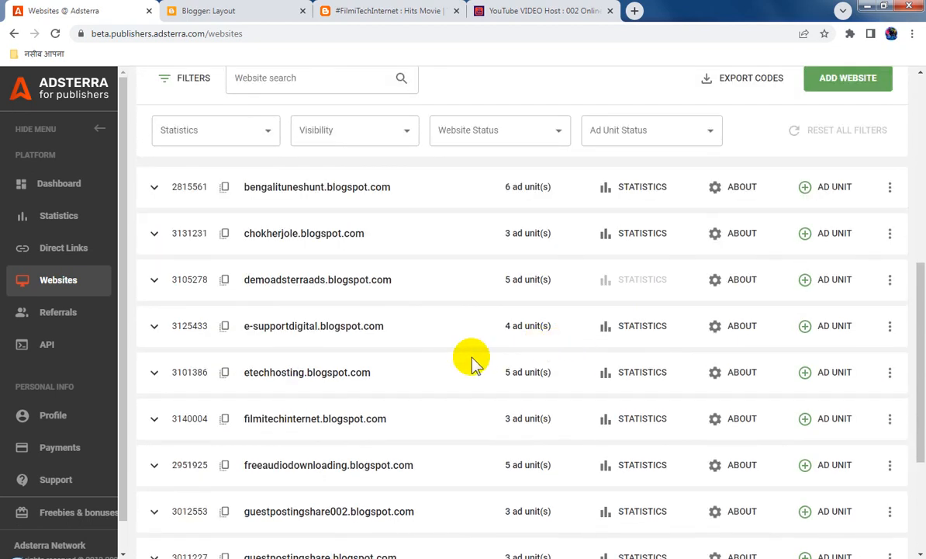
left_click(154, 420)
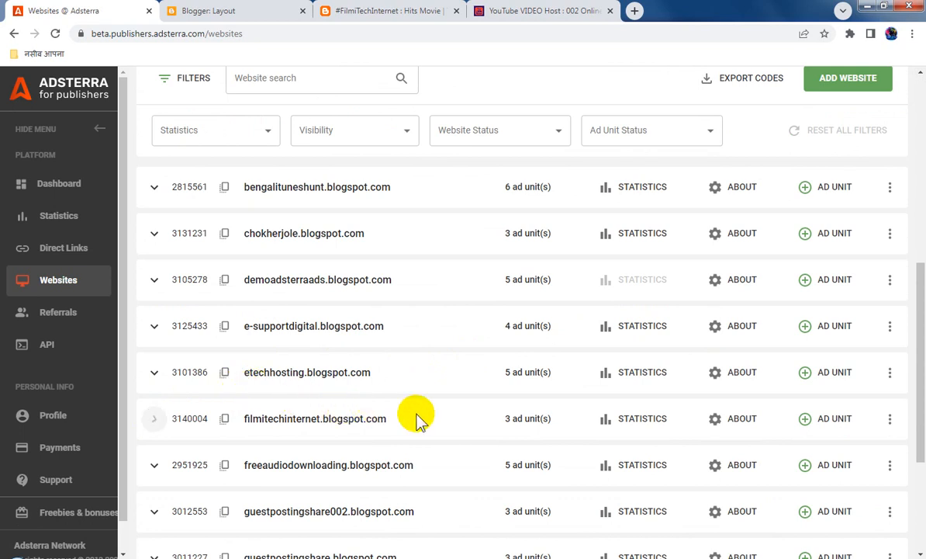
scroll(542, 428, "down", 1)
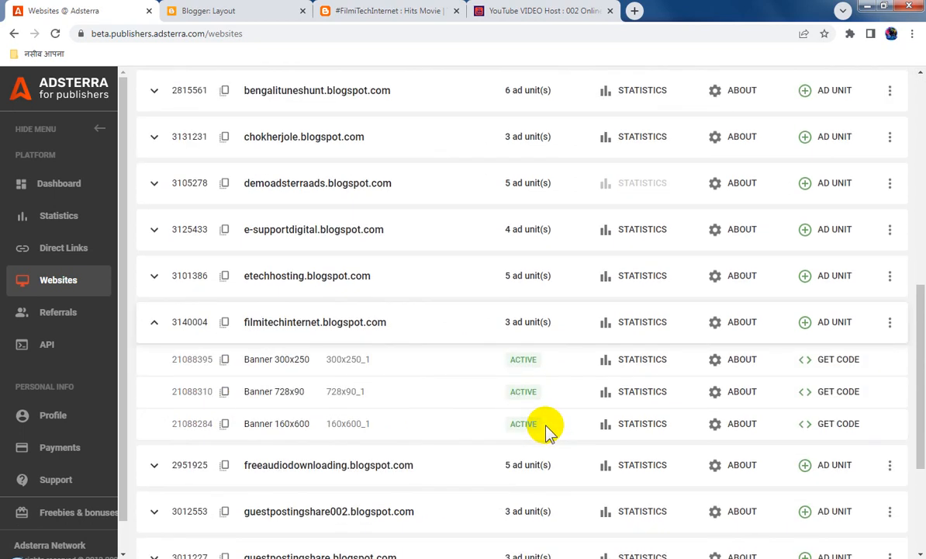
scroll(547, 430, "down", 1)
left_click(841, 298)
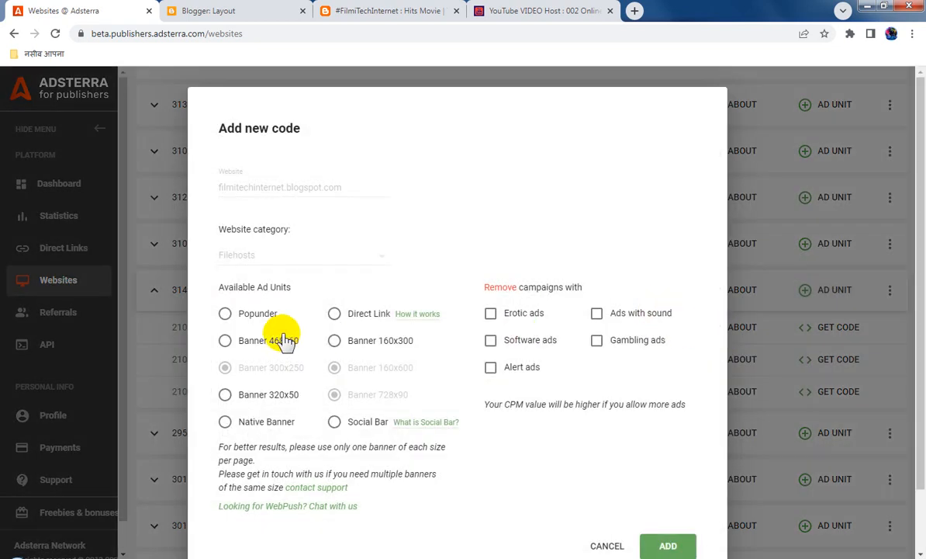
left_click(227, 342)
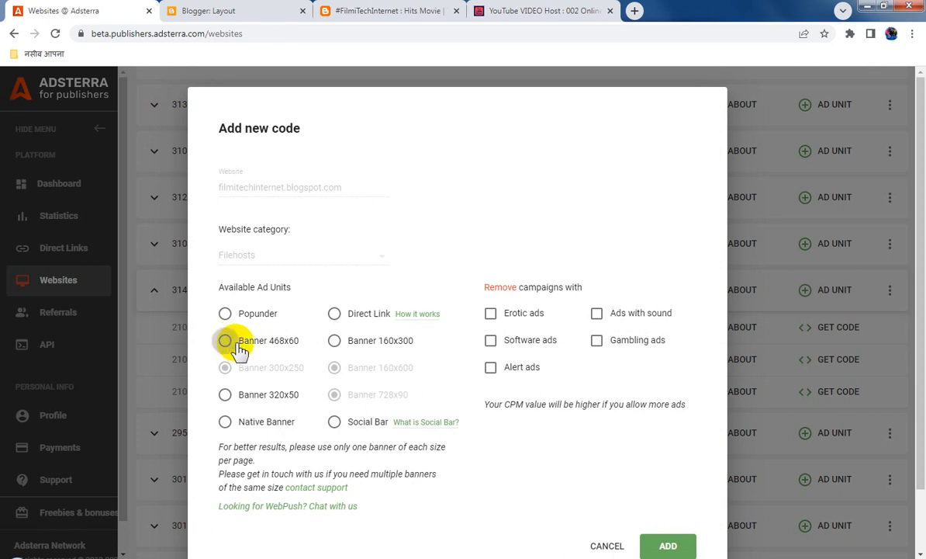
left_click(670, 547)
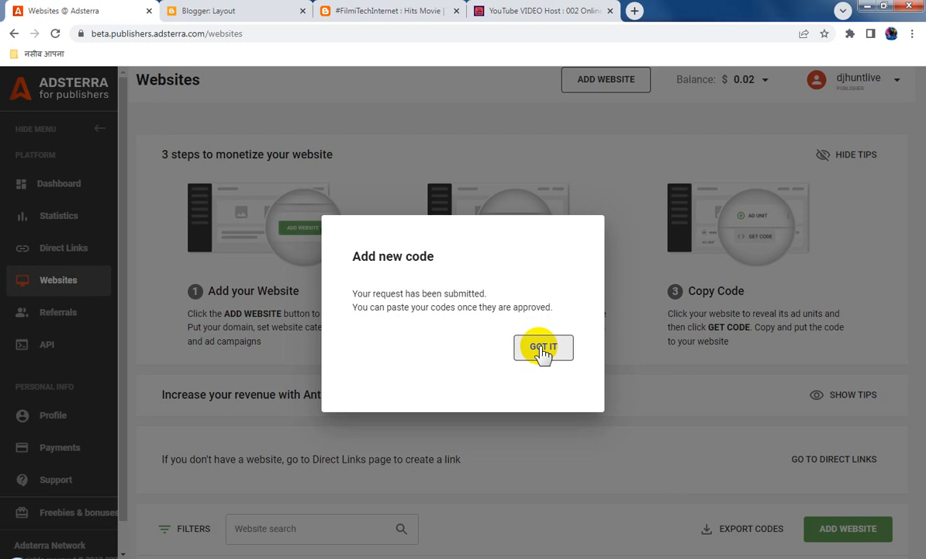
left_click(543, 351)
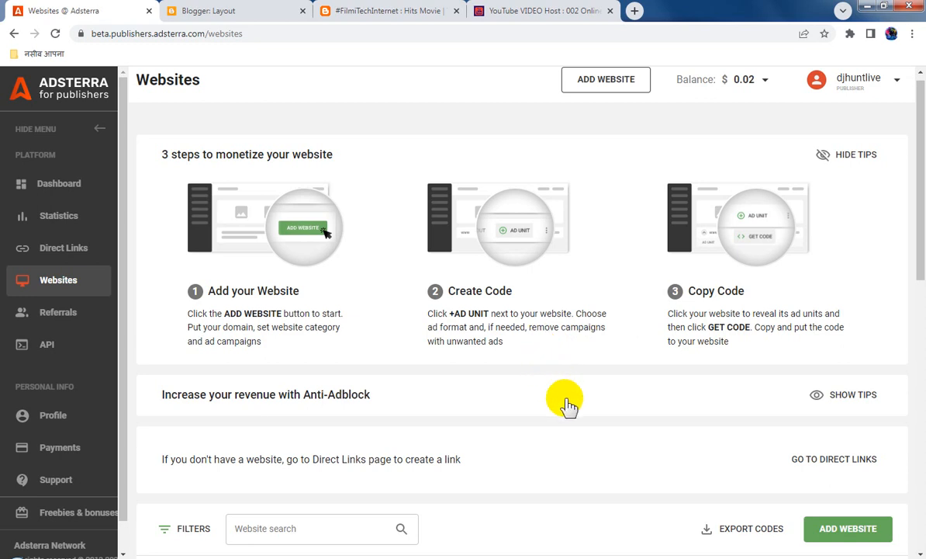
Copy the code of the Banner 300x250 ad unit for filmitechinternet.blogspot.com
scroll(565, 404, "down", 7)
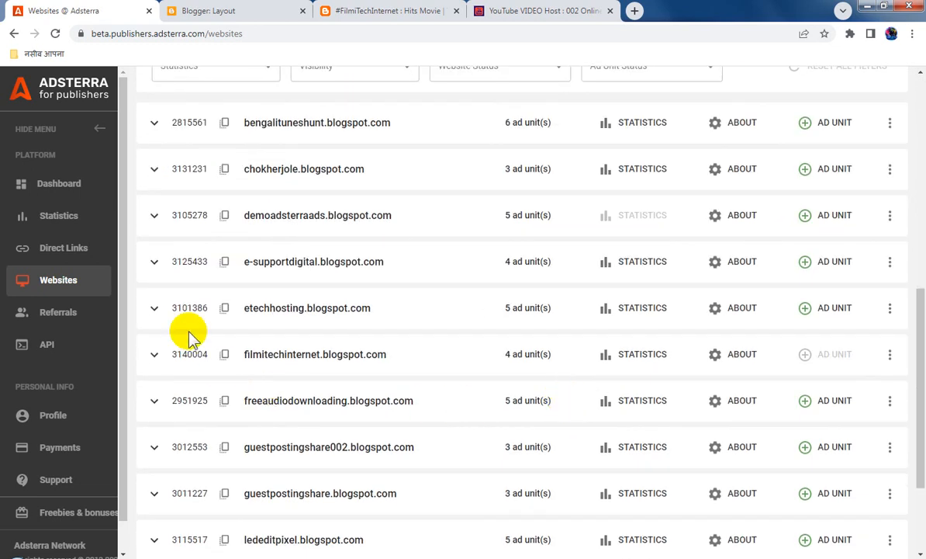
left_click(155, 357)
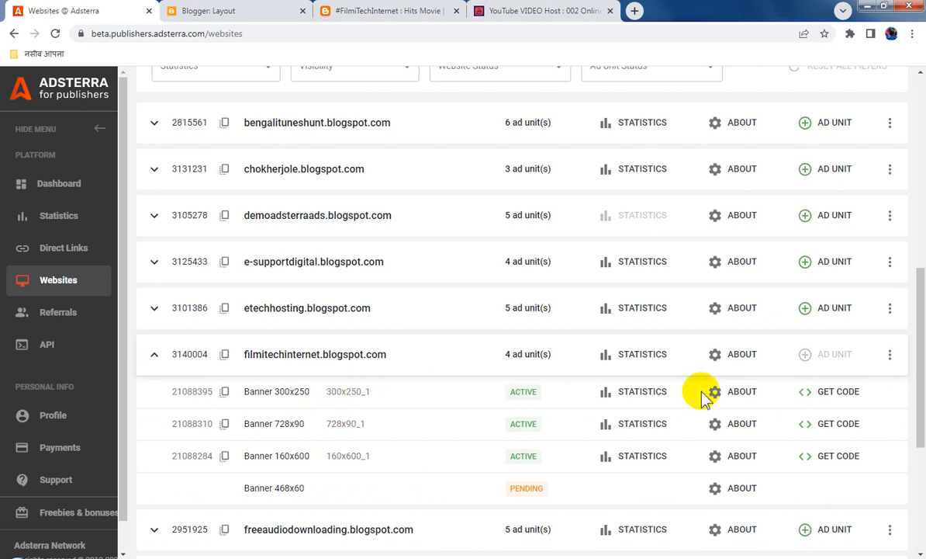
left_click(841, 391)
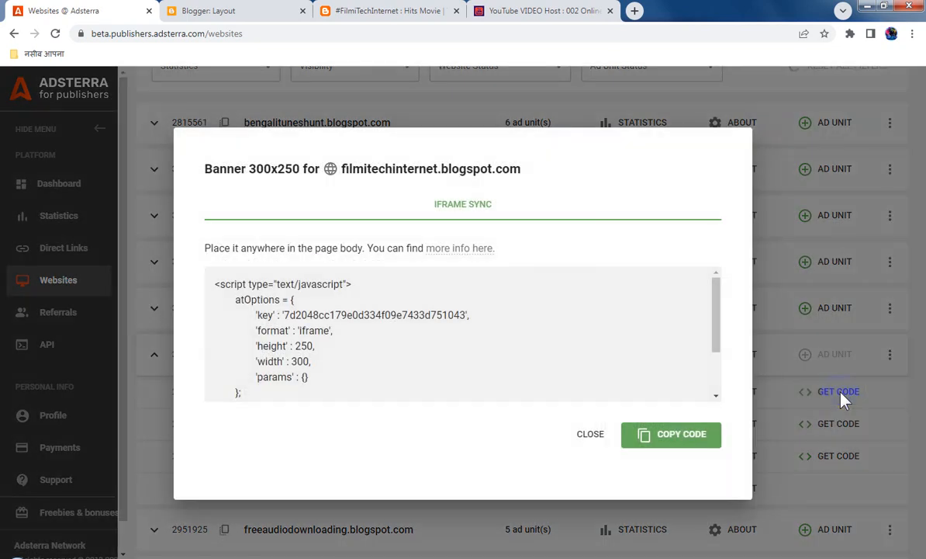
left_click(677, 439)
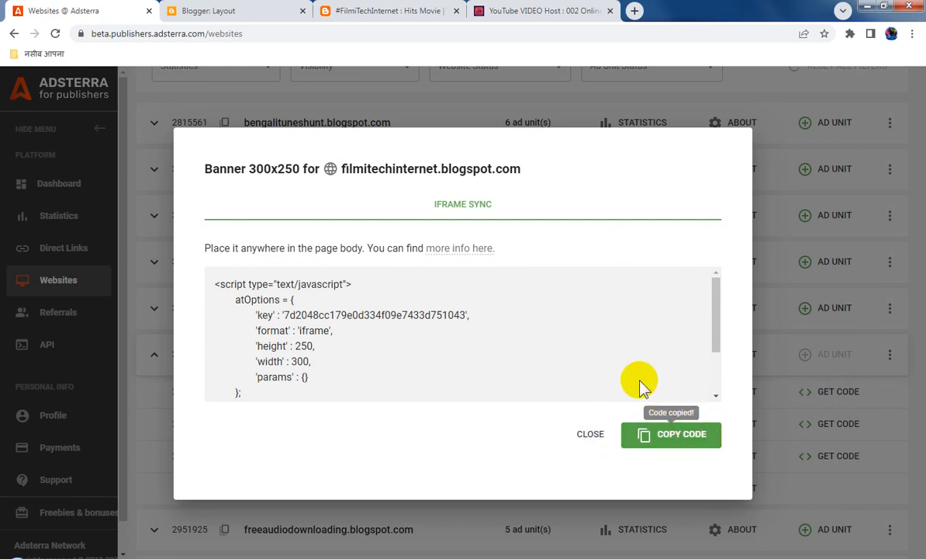
left_click(684, 436)
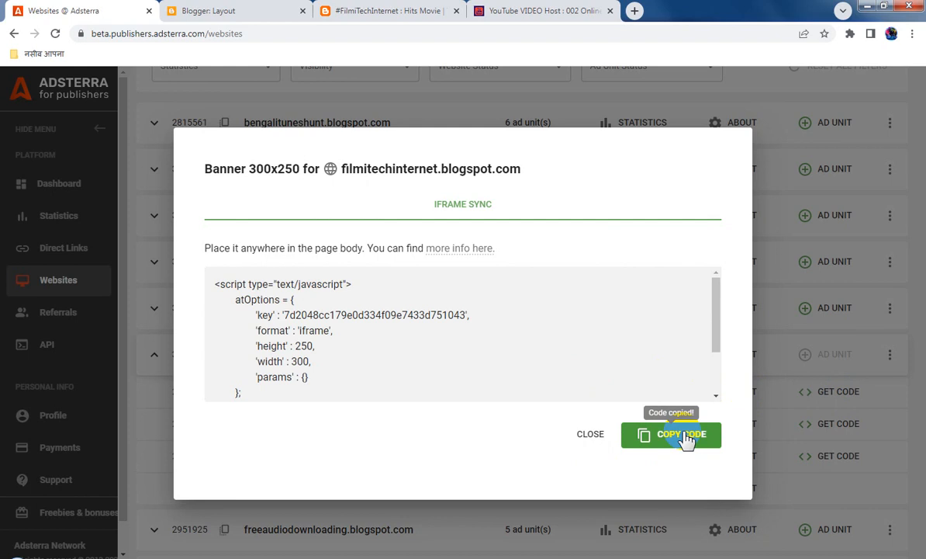
In the Blogger layout, add an untitled HTML/JavaScript gadget containing the copied 300x250 banner code to sidebar-left-1 and save it
left_click(246, 10)
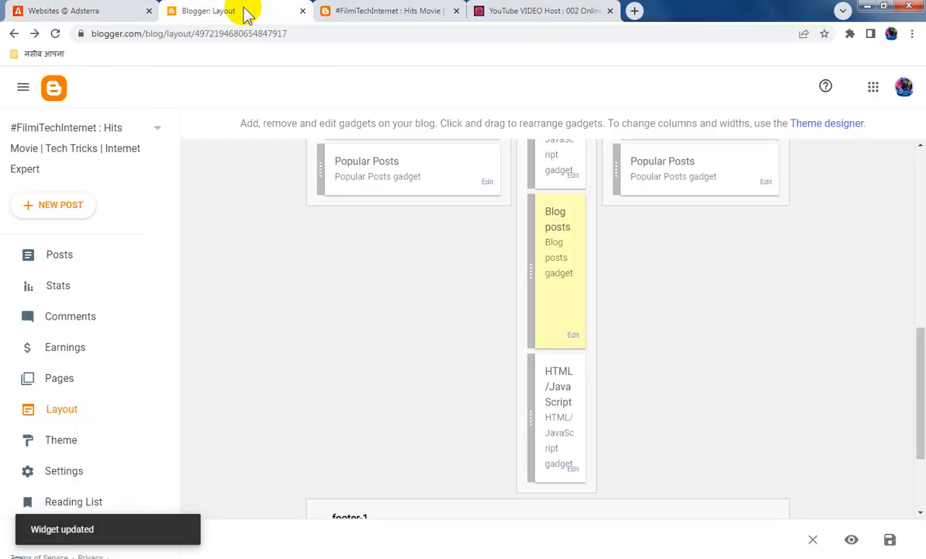
scroll(570, 348, "up", 3)
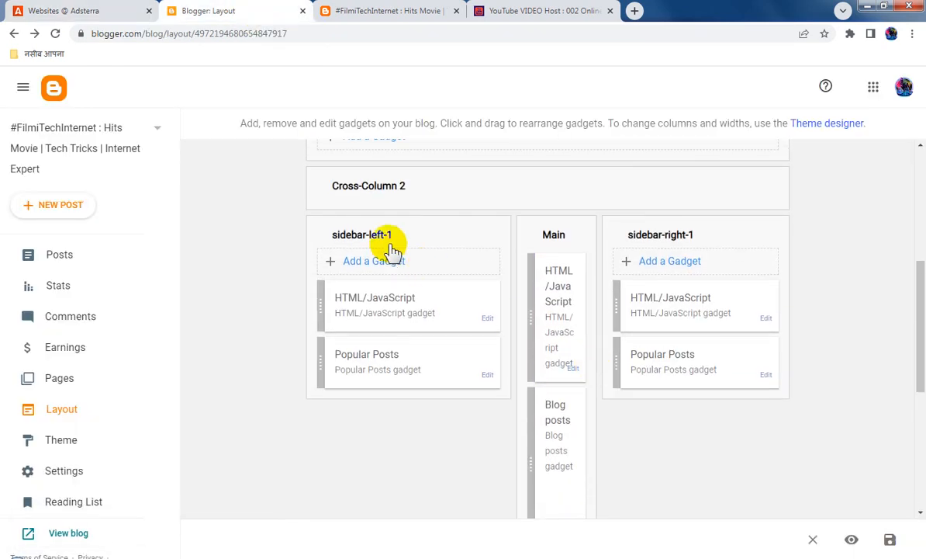
left_click(399, 262)
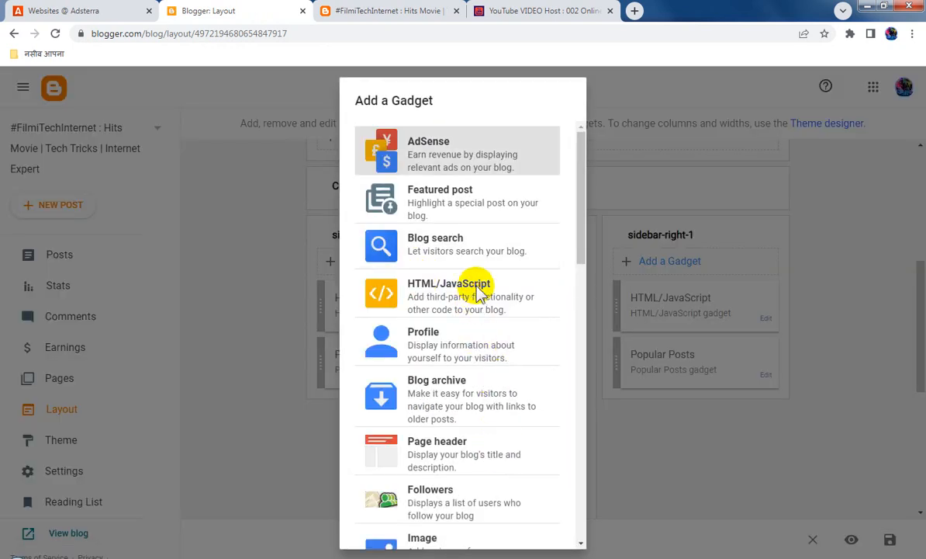
left_click(444, 281)
left_click(390, 342)
key("ctrl+v")
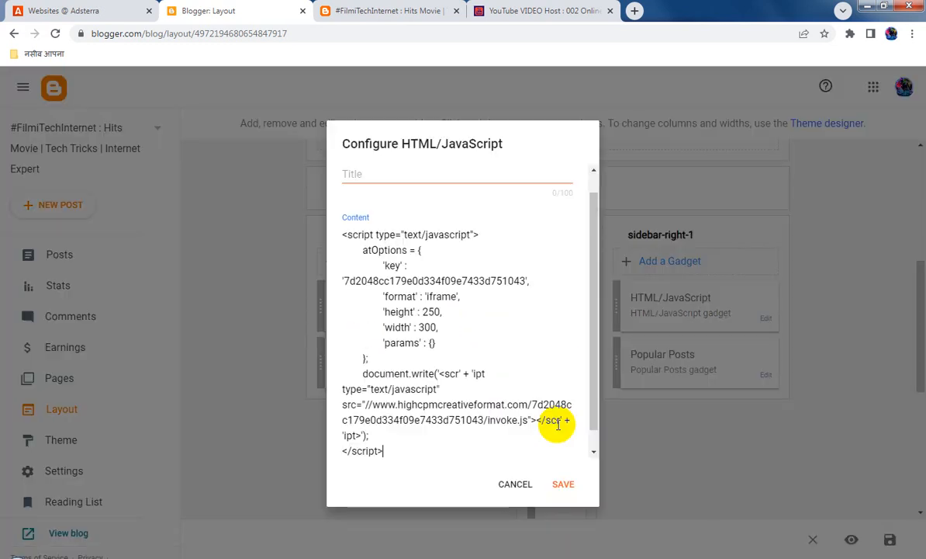
left_click(566, 486)
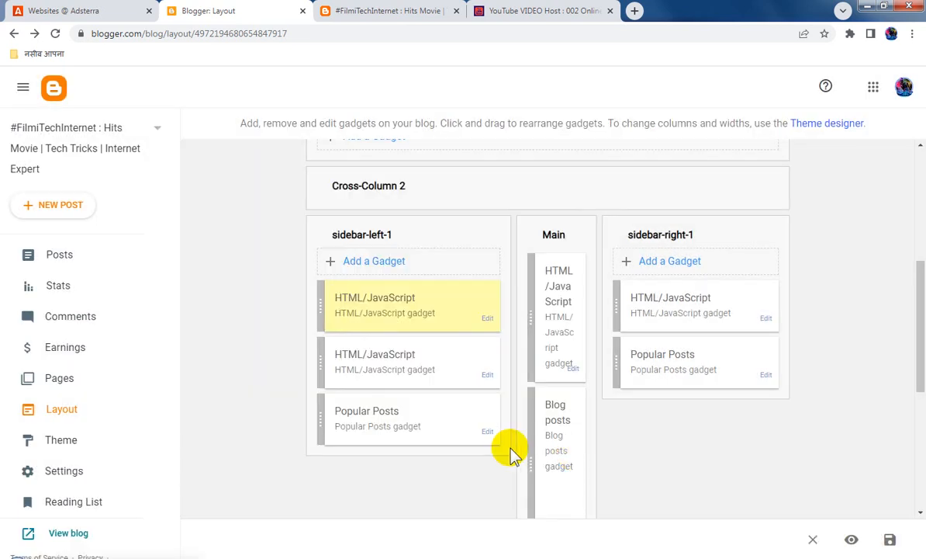
Add an untitled HTML/JavaScript gadget with the copied 300x250 banner code to sidebar-right-1 and save the blog layout
left_click(672, 264)
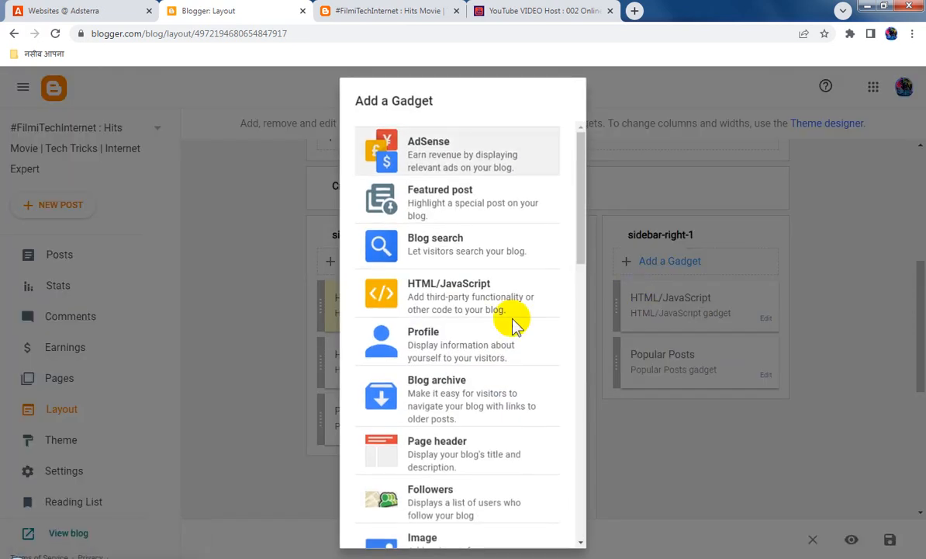
left_click(472, 289)
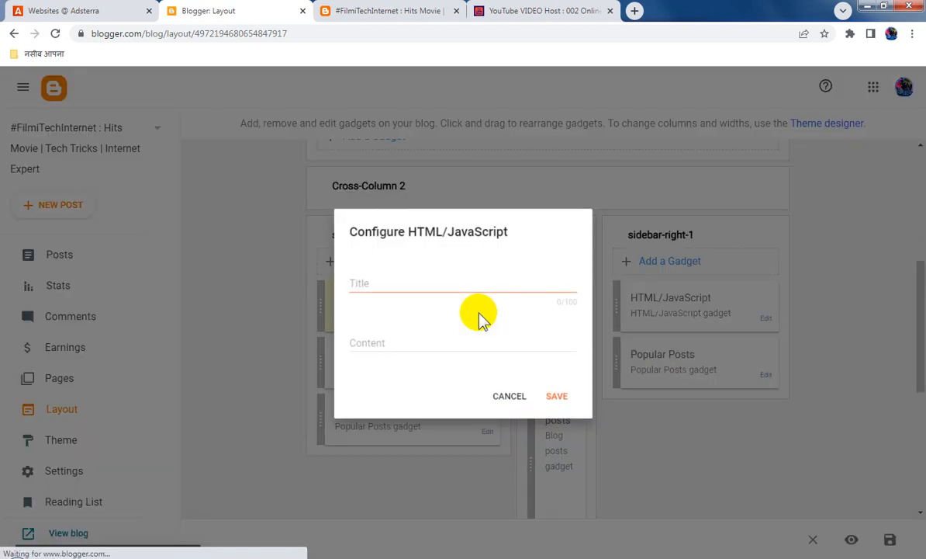
left_click(384, 342)
key("ctrl+v")
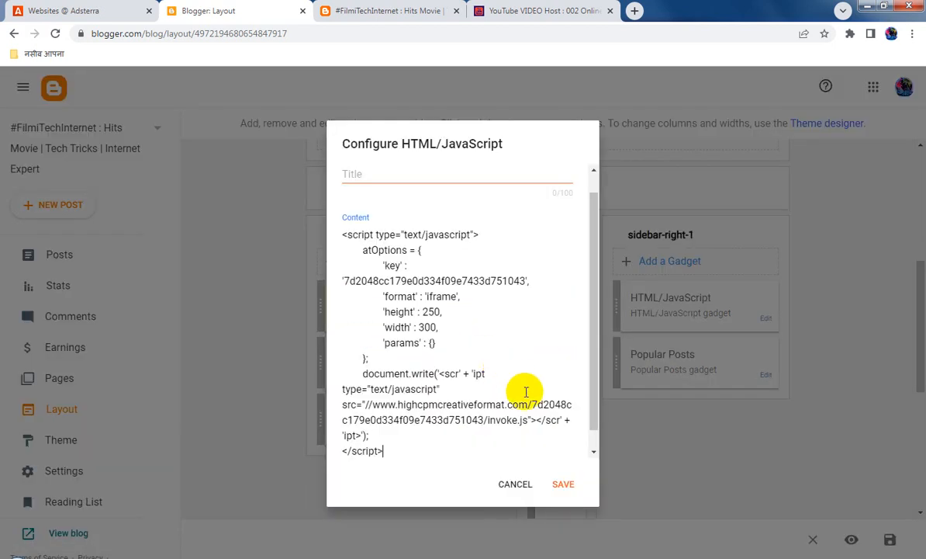
left_click(566, 486)
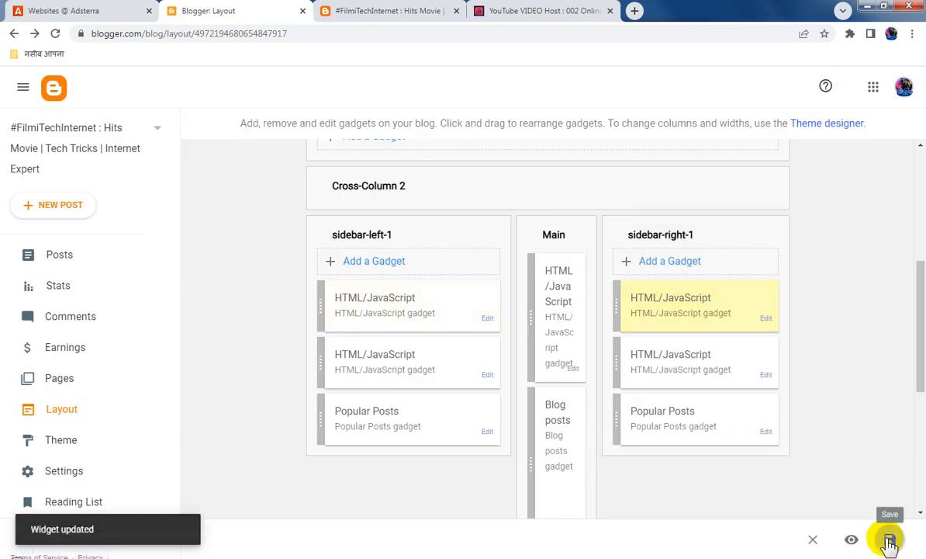
left_click(889, 542)
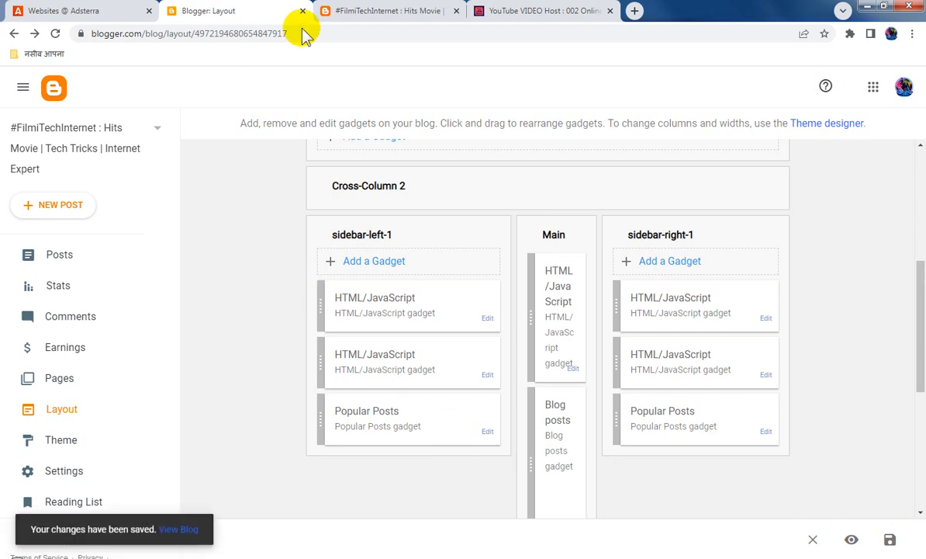
Reload the live filmitechinternet.blogspot.com blog and examine the banner ads in both sidebars and above the post
left_click(362, 9)
left_click(55, 32)
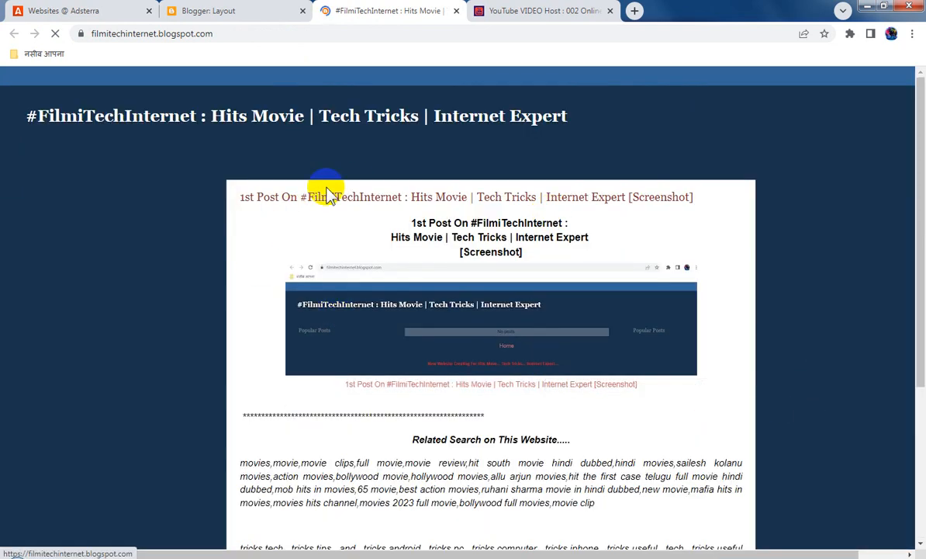
scroll(318, 213, "down", 3)
scroll(478, 321, "up", 4)
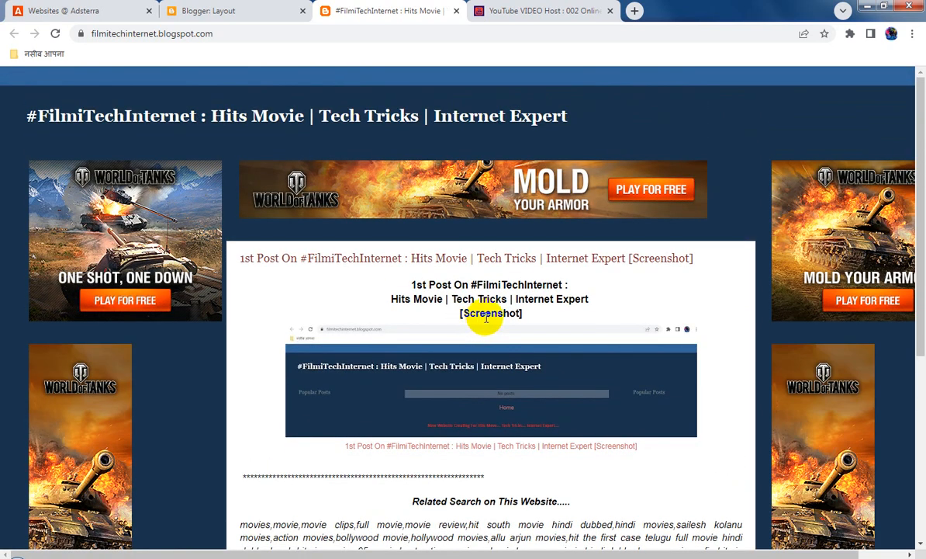
scroll(486, 317, "down", 3)
scroll(486, 318, "up", 3)
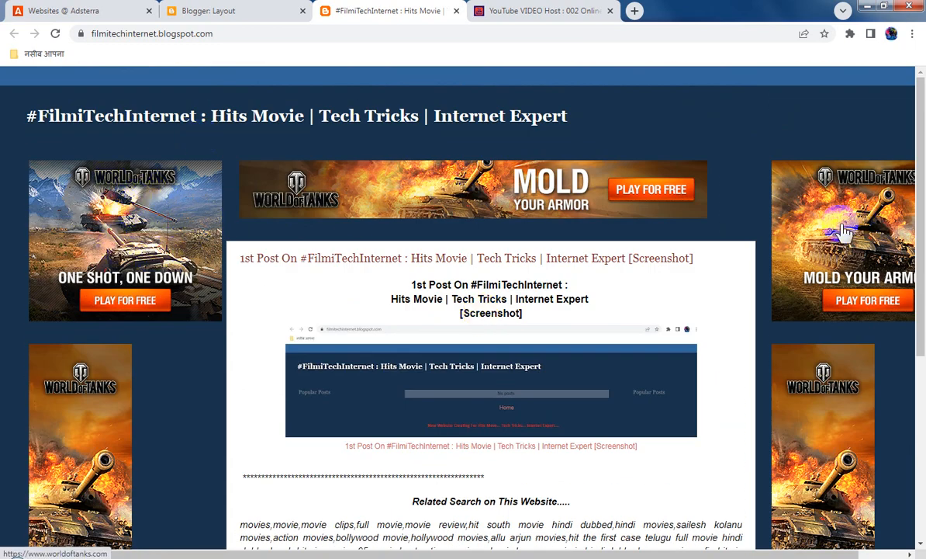
scroll(846, 231, "down", 3)
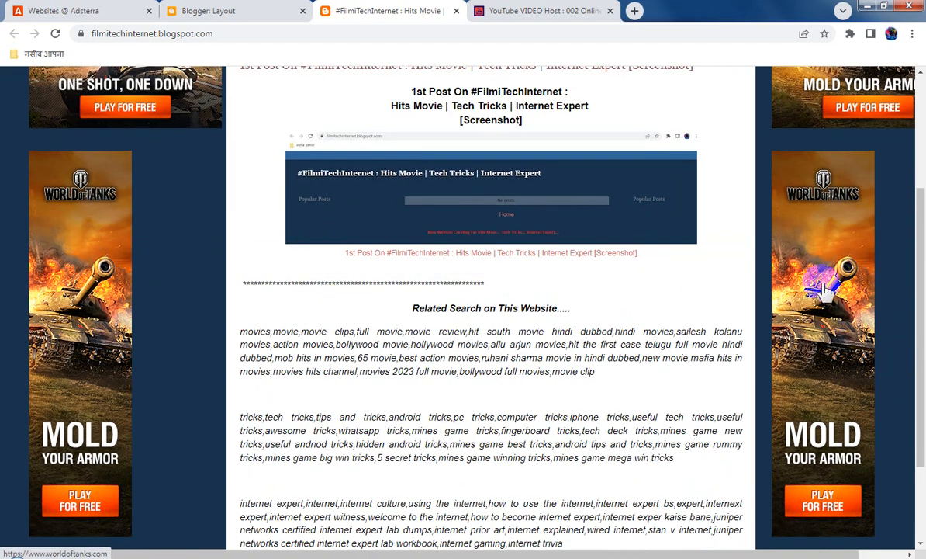
scroll(827, 298, "down", 2)
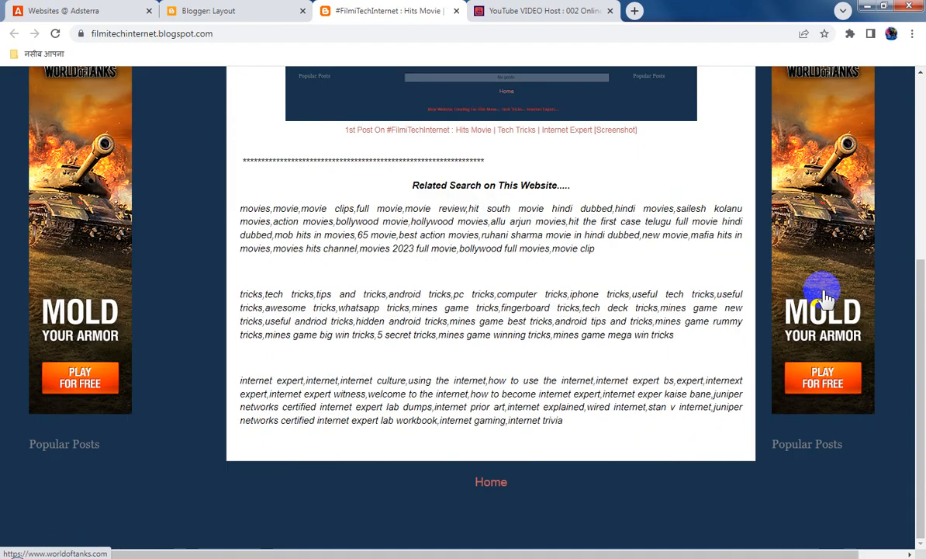
scroll(825, 297, "up", 5)
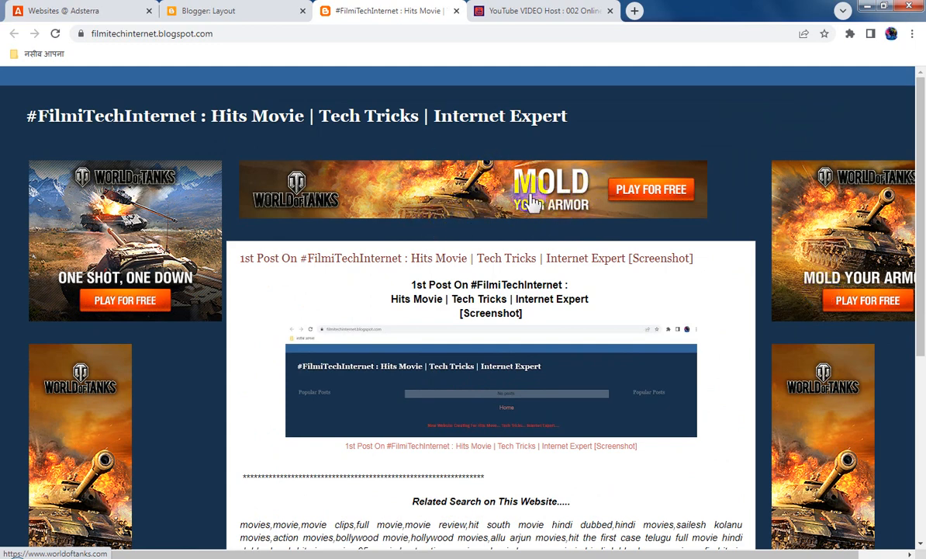
scroll(615, 292, "down", 4)
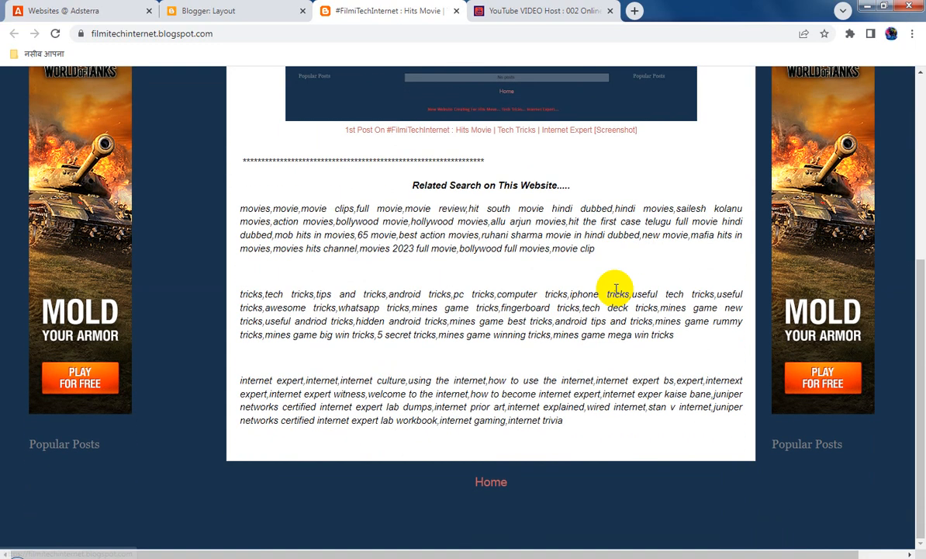
scroll(615, 290, "up", 4)
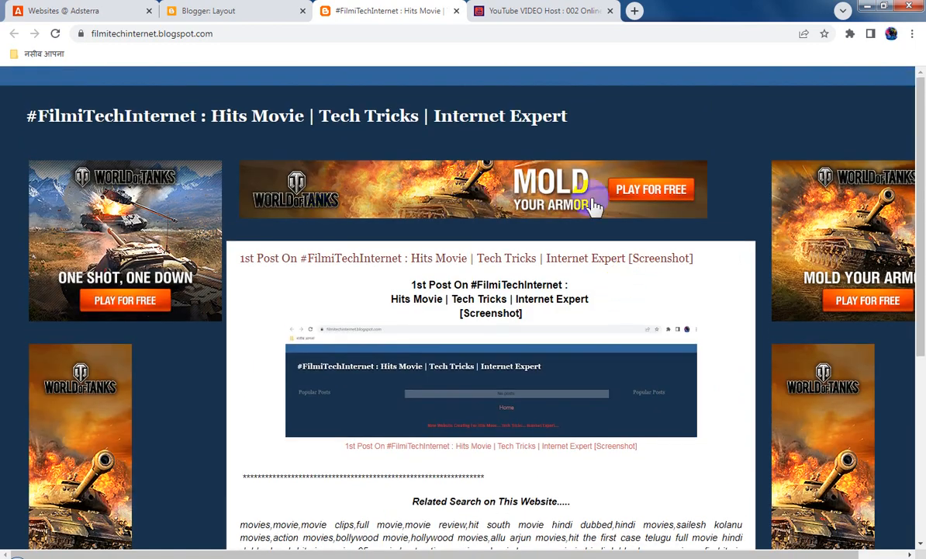